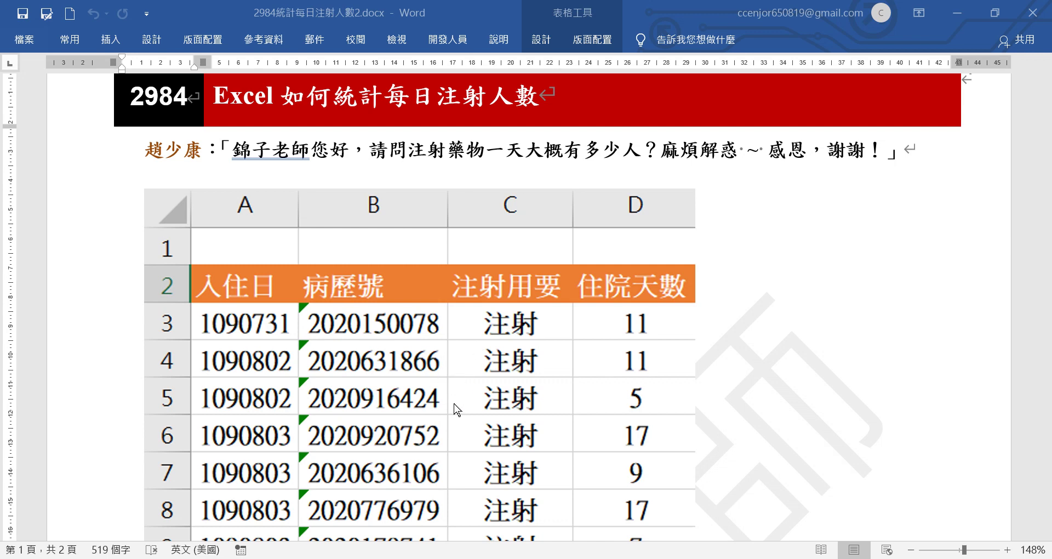
# Step: Read the question in the Word document, switch to the 2984.xlsx workbook in Excel and check the first date in G2
pyautogui.scroll(-3, 613, 359)
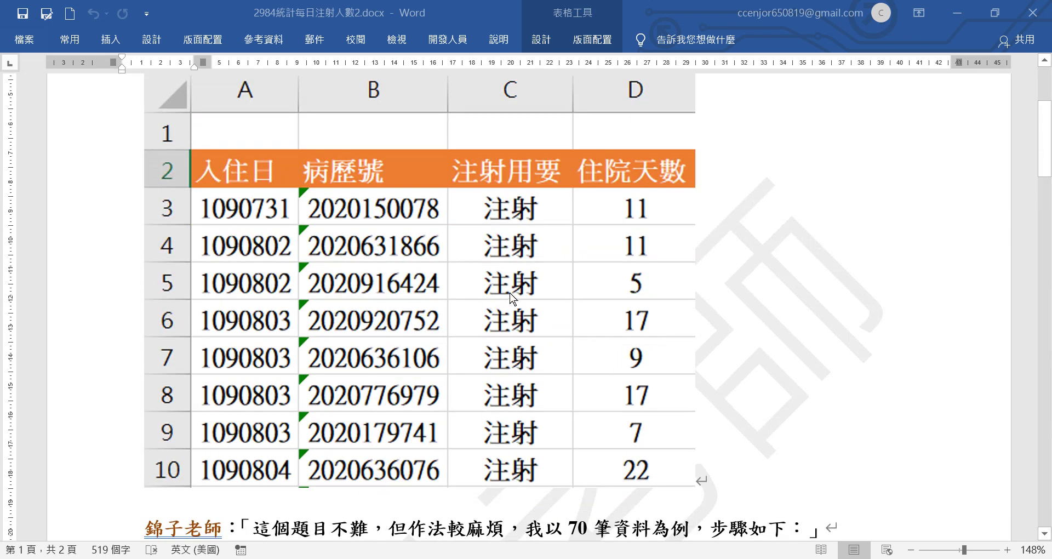
pyautogui.hotkey('alt', 'Tab')
pyautogui.hotkey('alt', 'Tab')
pyautogui.hotkey('alt', 'Tab')
pyautogui.hotkey('alt', 'Tab')
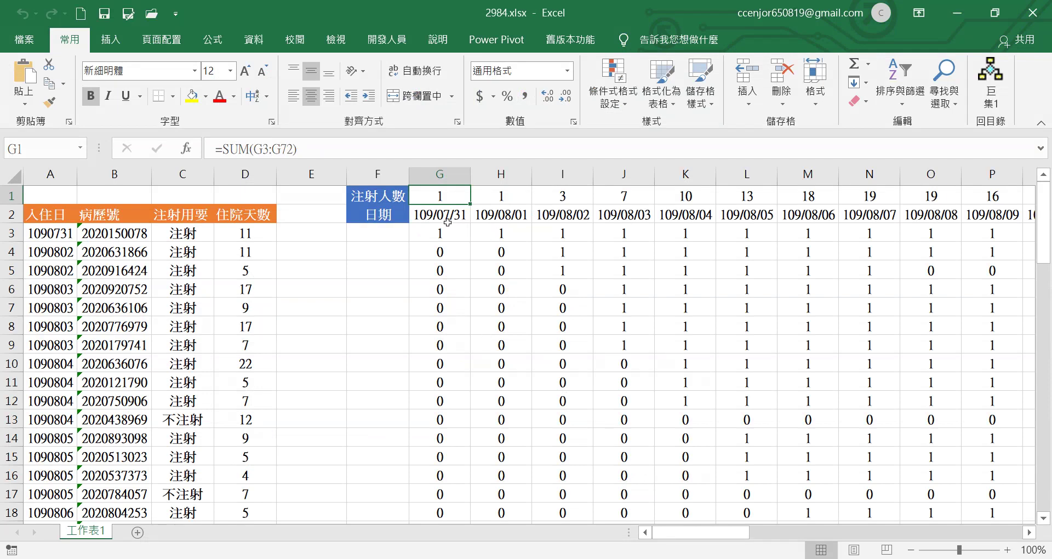
pyautogui.click(449, 215)
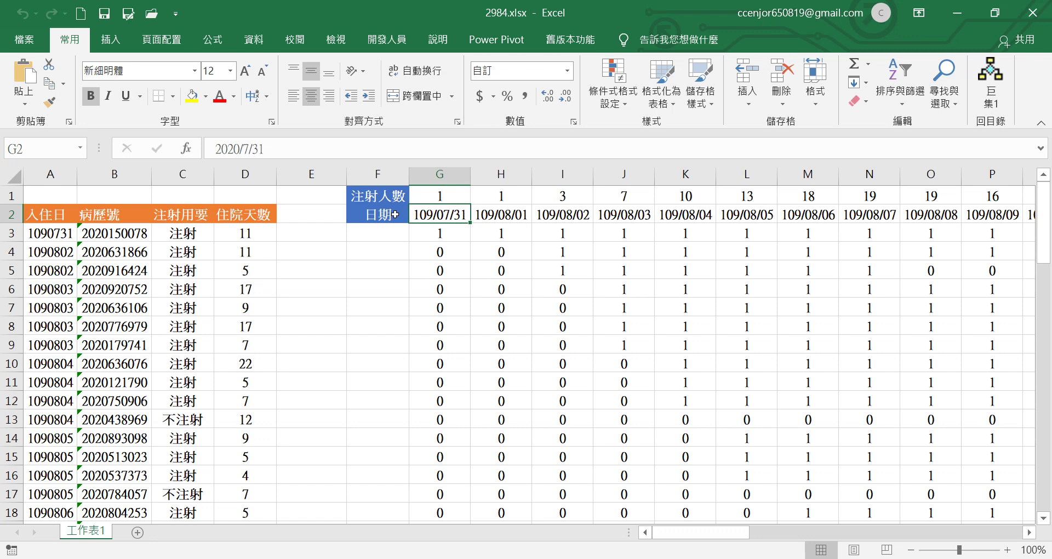
# Step: Enlarge the formula bar to show G3's whole formula and open the function arguments of its AND part
pyautogui.click(448, 230)
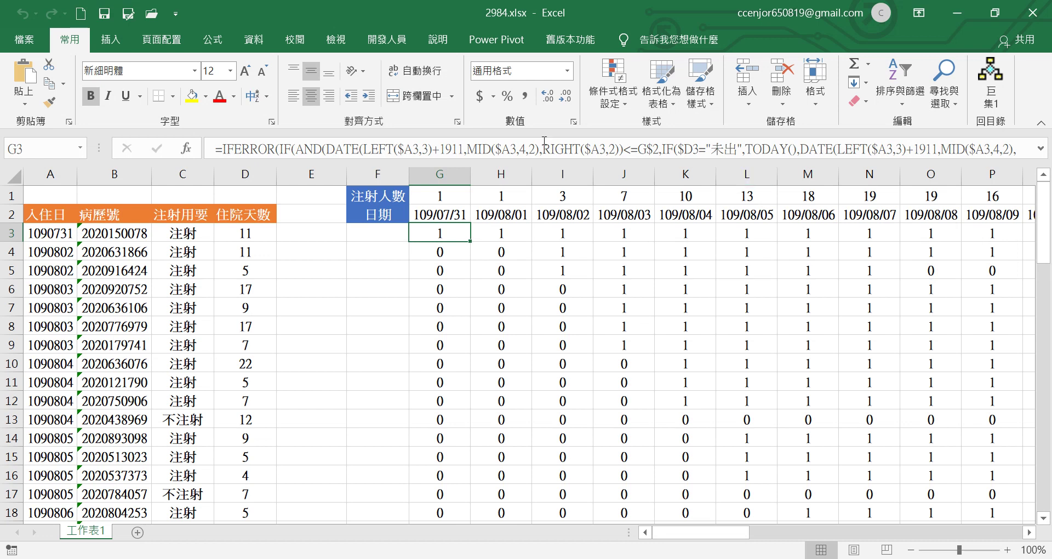
pyautogui.moveTo(541, 162); pyautogui.dragTo(543, 181)
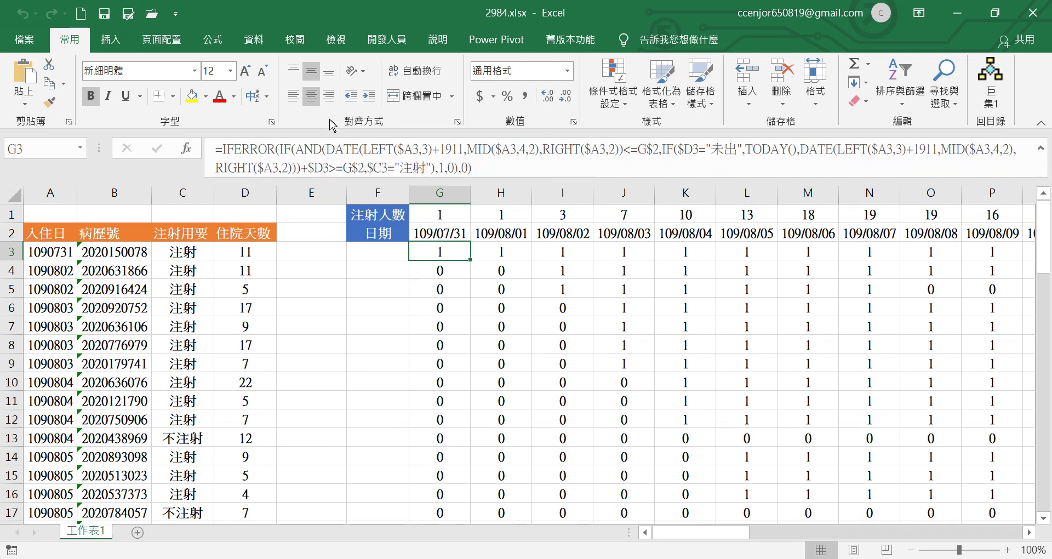
pyautogui.click(290, 149)
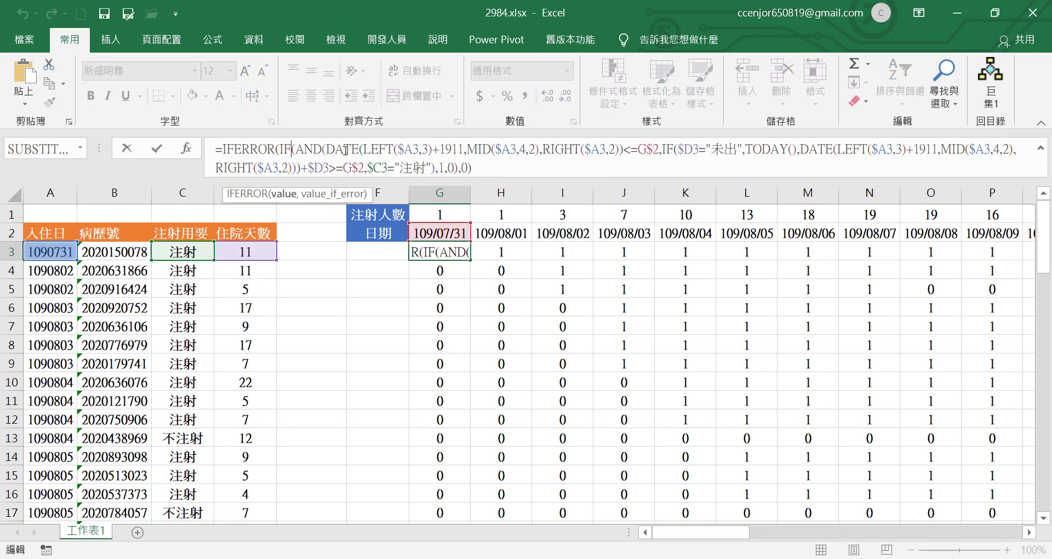
pyautogui.click(370, 149)
pyautogui.click(335, 149)
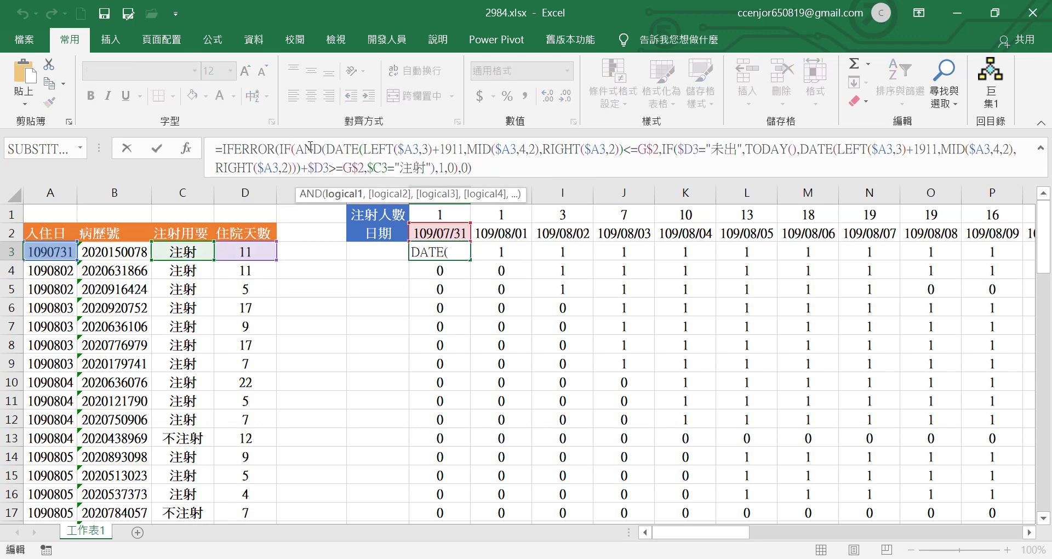
pyautogui.click(186, 149)
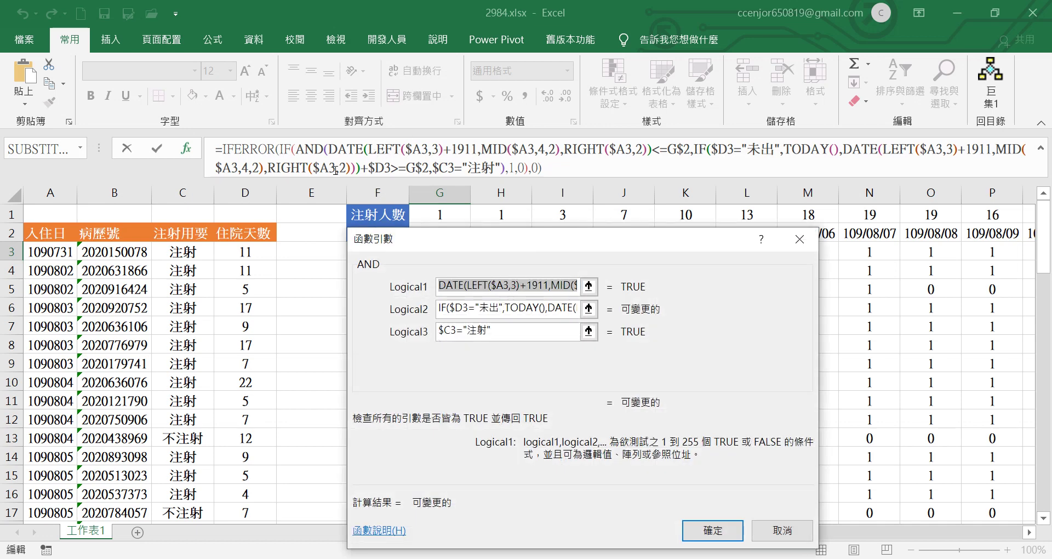
# Step: Examine the AND conditions, the $D3 term and the IFERROR arguments in G3's formula, and accept the formula as it is
pyautogui.moveTo(520, 236); pyautogui.dragTo(502, 272)
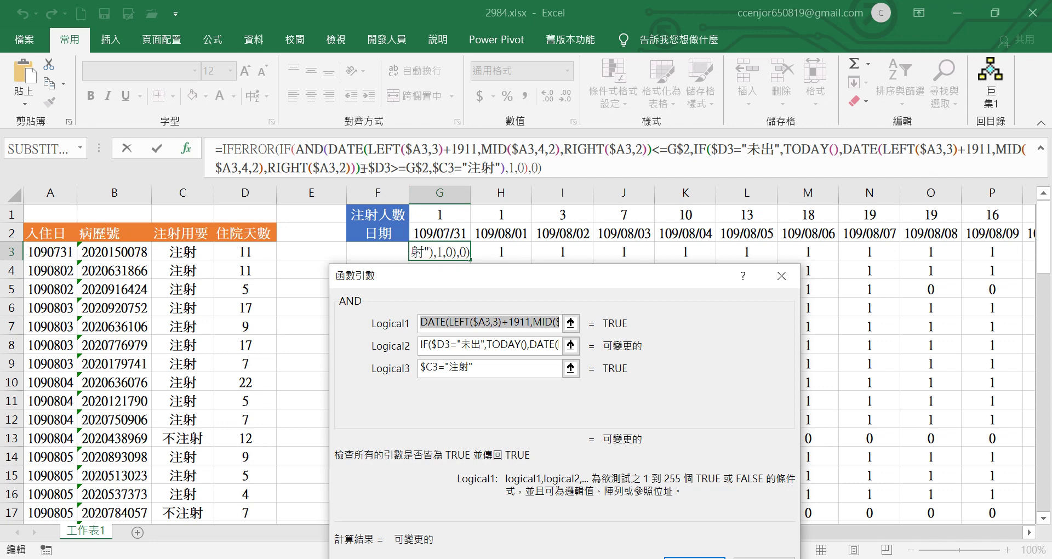
pyautogui.moveTo(368, 167); pyautogui.dragTo(390, 168)
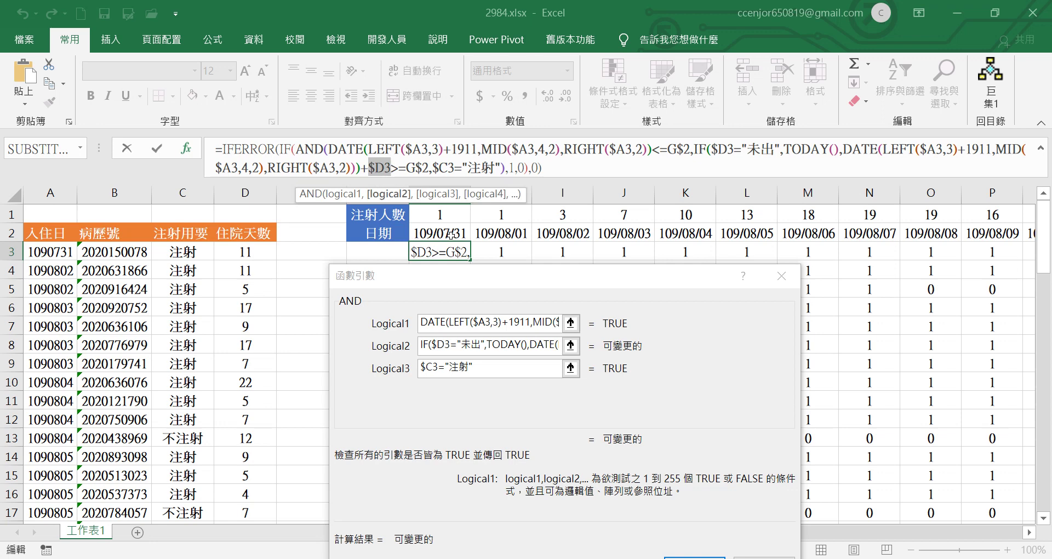
pyautogui.click(416, 168)
pyautogui.click(247, 149)
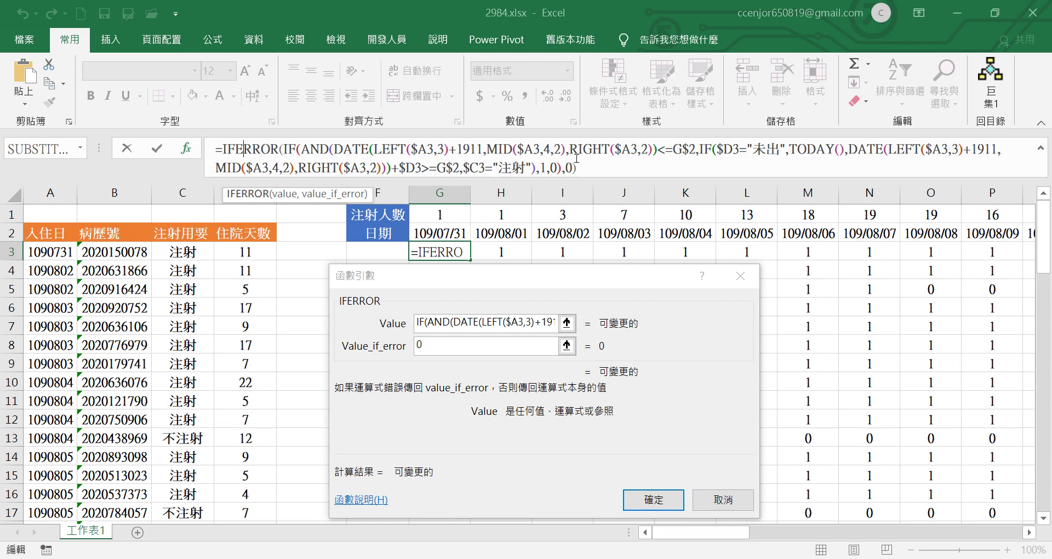
pyautogui.click(662, 497)
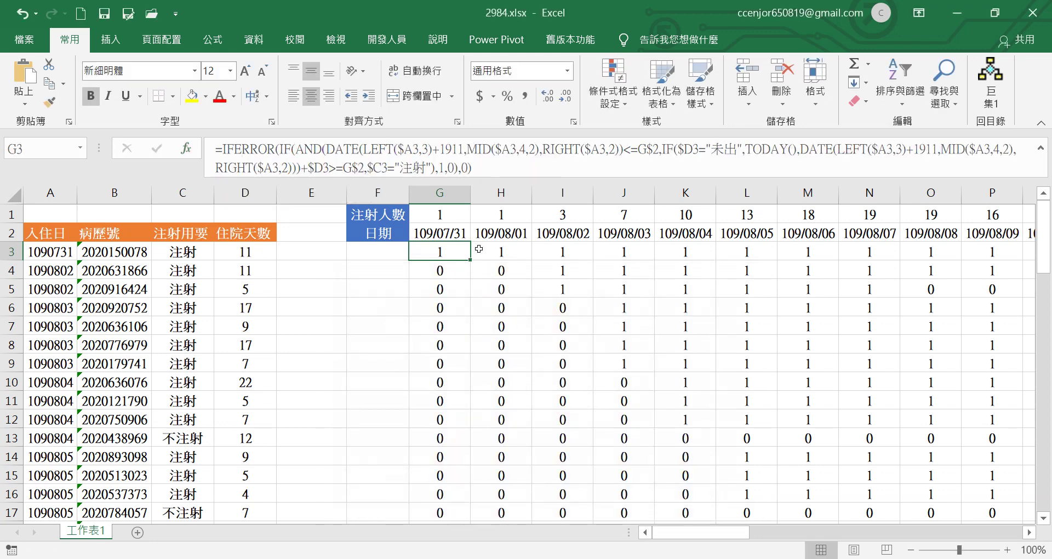
# Step: Fill G3's formula down to row 72 and across to column AW
pyautogui.moveTo(472, 260)
pyautogui.mouseDown()
pyautogui.moveTo(472, 520)
pyautogui.moveTo(455, 477)
pyautogui.moveTo(466, 523)
pyautogui.moveTo(462, 481)
pyautogui.mouseUp()
pyautogui.scroll(17, 637, 376)
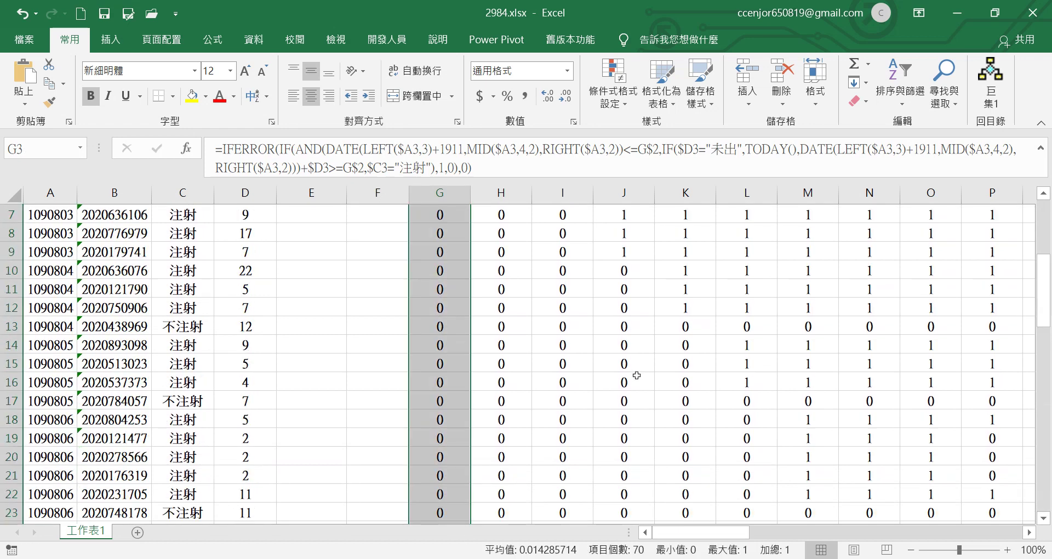
pyautogui.scroll(-18, 637, 375)
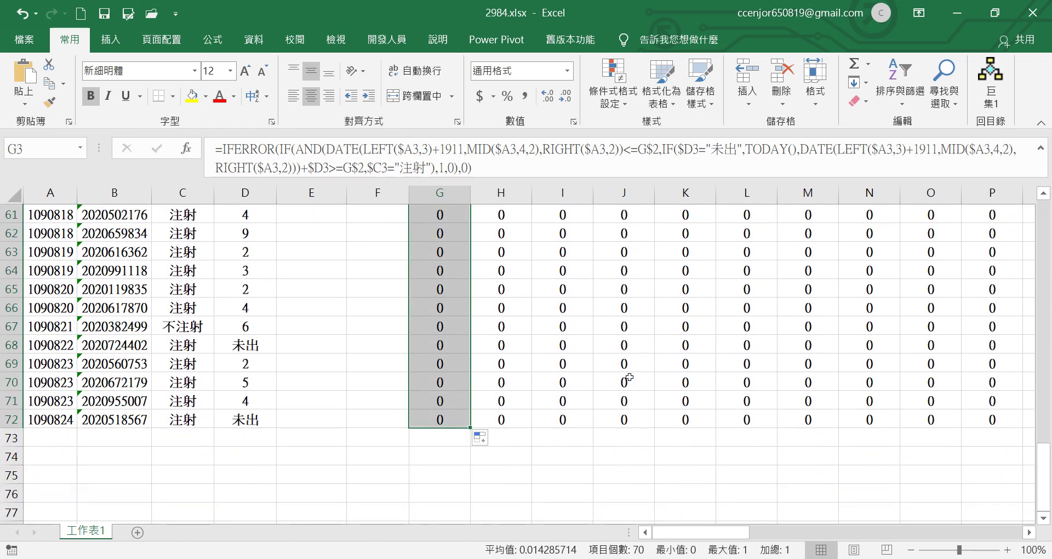
pyautogui.moveTo(472, 429)
pyautogui.mouseDown()
pyautogui.moveTo(876, 412)
pyautogui.moveTo(1049, 429)
pyautogui.moveTo(882, 421)
pyautogui.mouseUp()
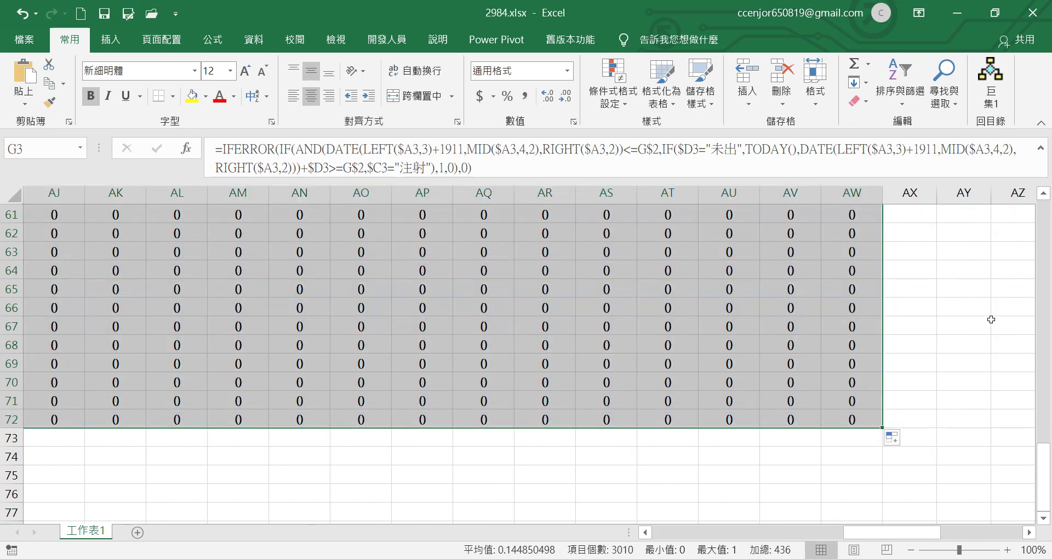
# Step: Auto-fit the widths of the date columns from AX onward
pyautogui.scroll(20, 986, 323)
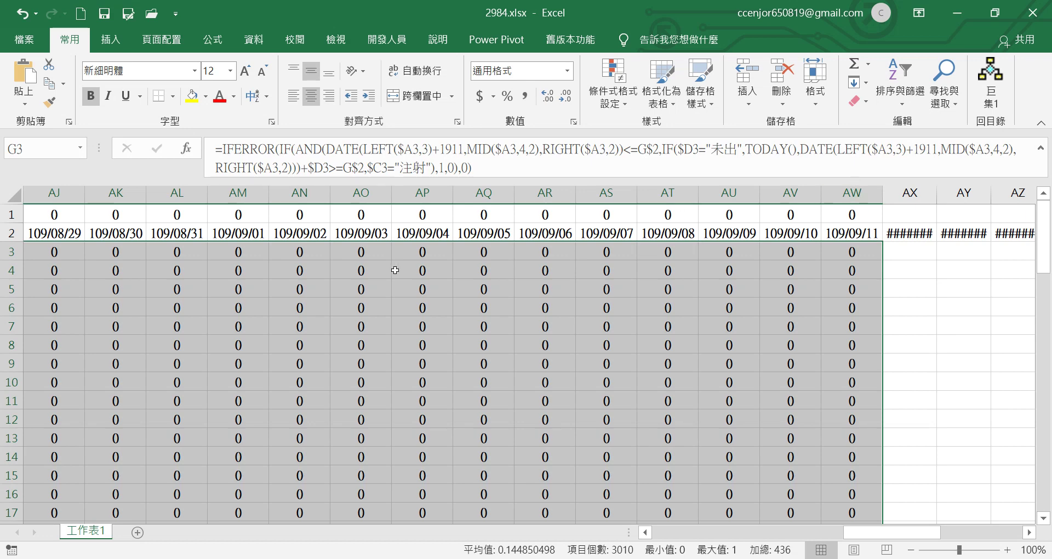
pyautogui.moveTo(905, 188); pyautogui.dragTo(941, 192)
pyautogui.doubleClick(941, 191)
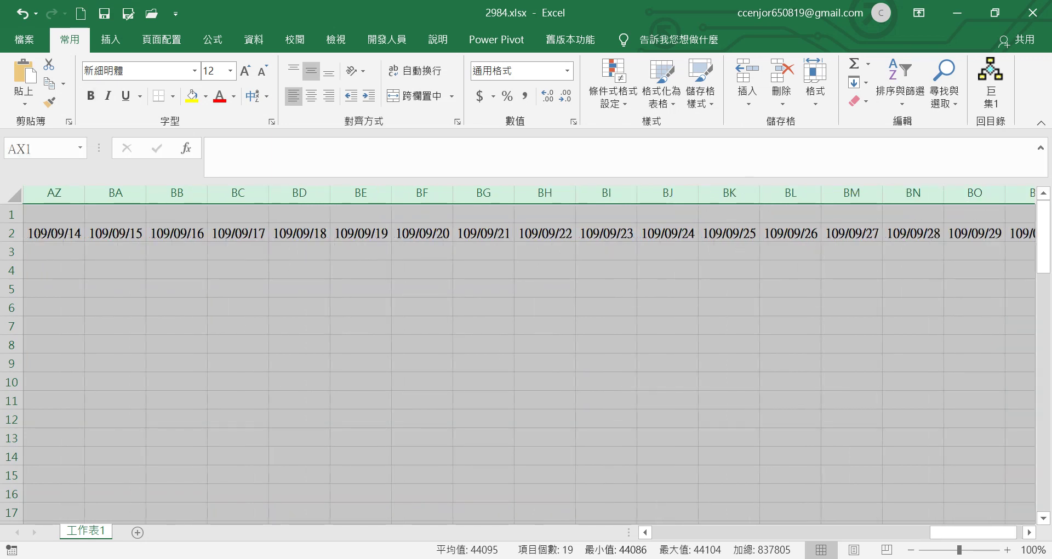
# Step: Look through the daily injection counts in row 1 along the dates from 109/07/31 to the end of August
pyautogui.click(1029, 532)
pyautogui.click(1028, 531)
pyautogui.moveTo(973, 532); pyautogui.dragTo(701, 527)
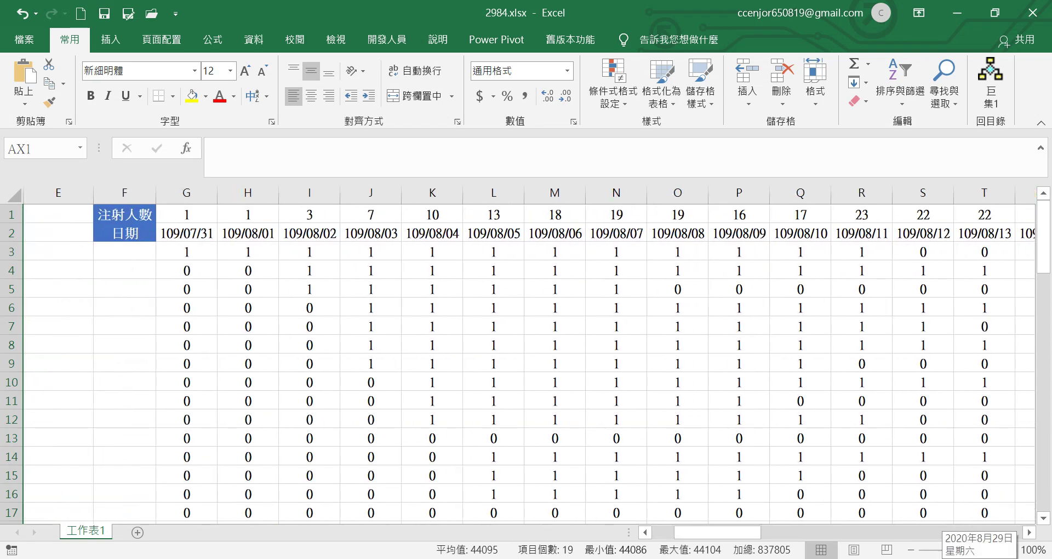
pyautogui.click(1028, 531)
pyautogui.click(1029, 531)
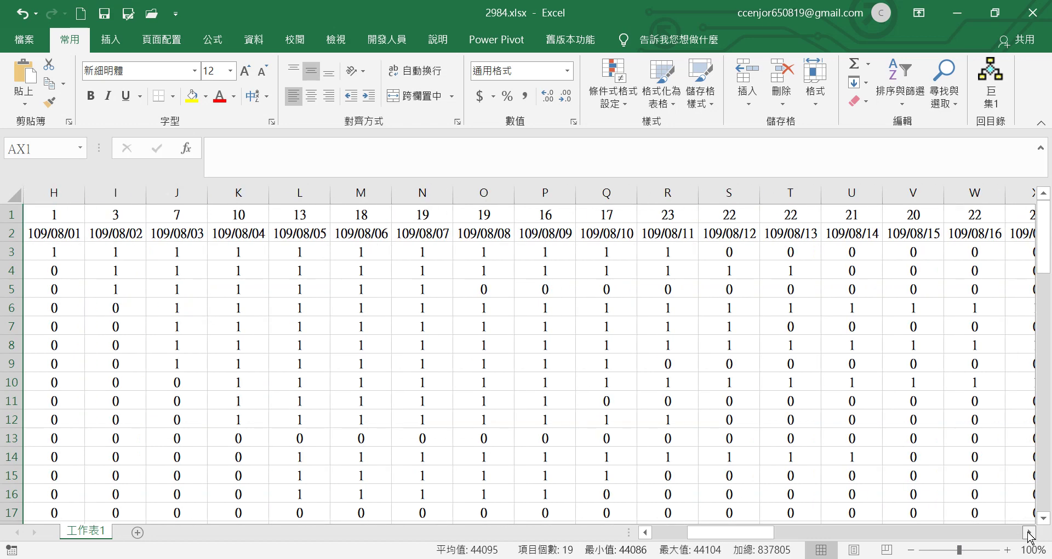
pyautogui.click(1028, 532)
pyautogui.click(1029, 531)
pyautogui.click(1029, 531)
pyautogui.click(1029, 532)
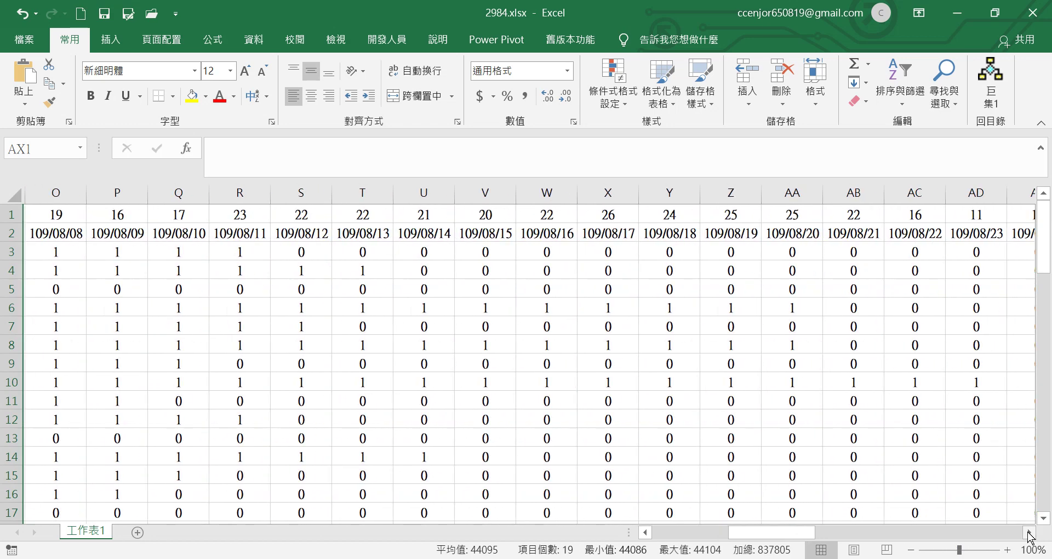
pyautogui.click(1029, 532)
pyautogui.click(1029, 531)
pyautogui.click(1029, 532)
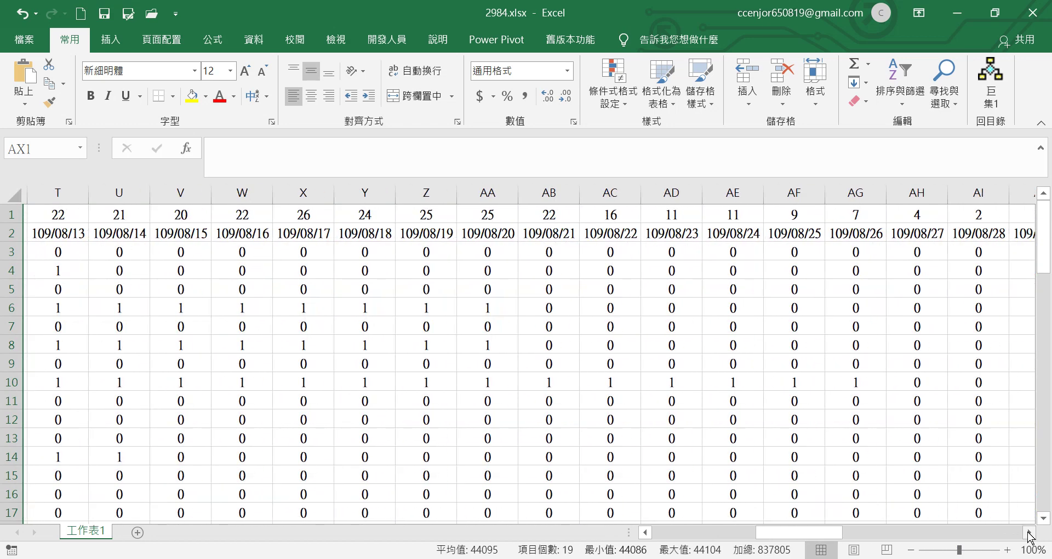
pyautogui.click(1029, 532)
pyautogui.click(1029, 532)
pyautogui.click(1029, 532)
# Step: Inspect the 109/08/29 column: its date in AJ2, the SUM formula in AJ1 and the patient rows below
pyautogui.click(878, 233)
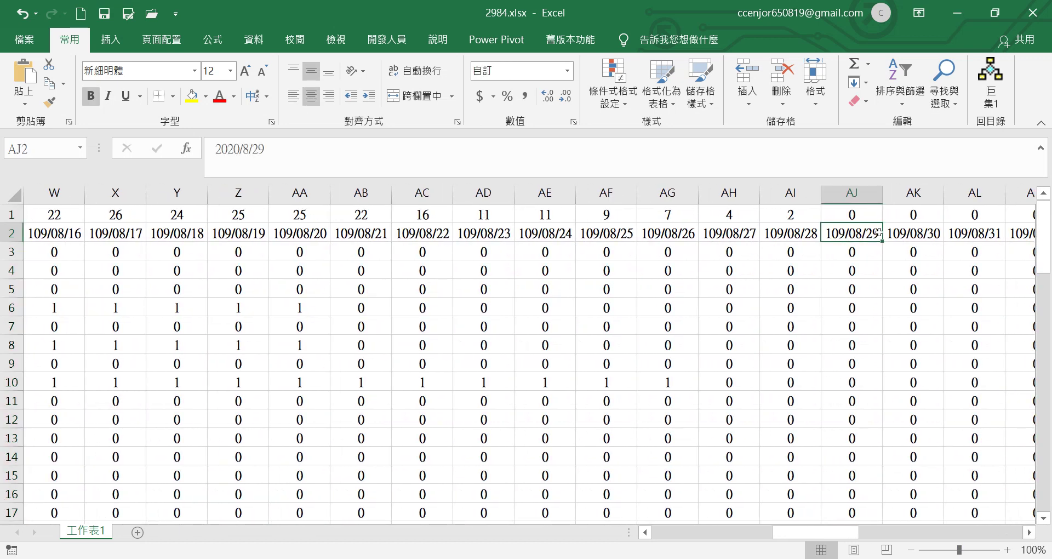
pyautogui.click(850, 214)
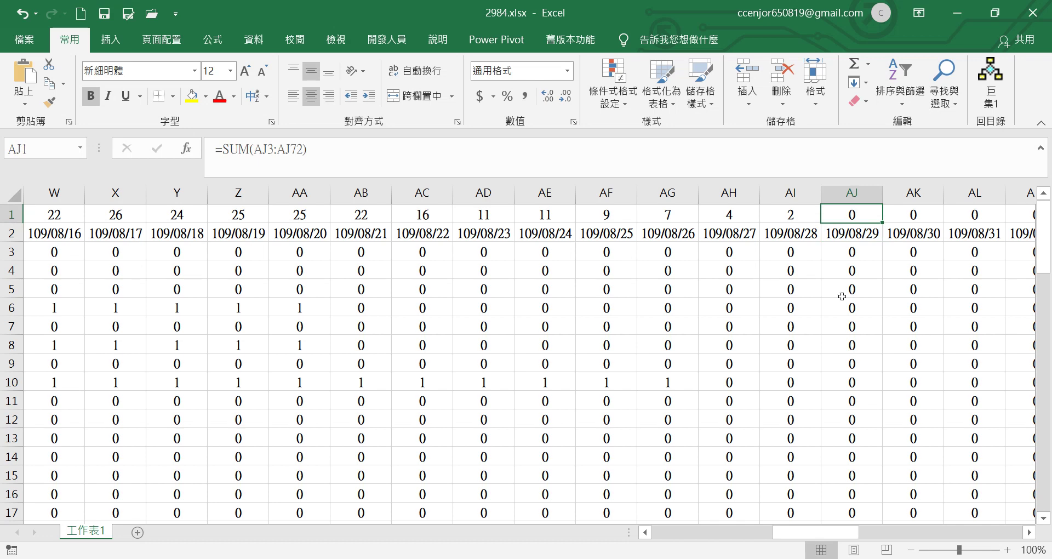
pyautogui.click(841, 255)
pyautogui.scroll(-2, 852, 448)
pyautogui.scroll(-9, 851, 448)
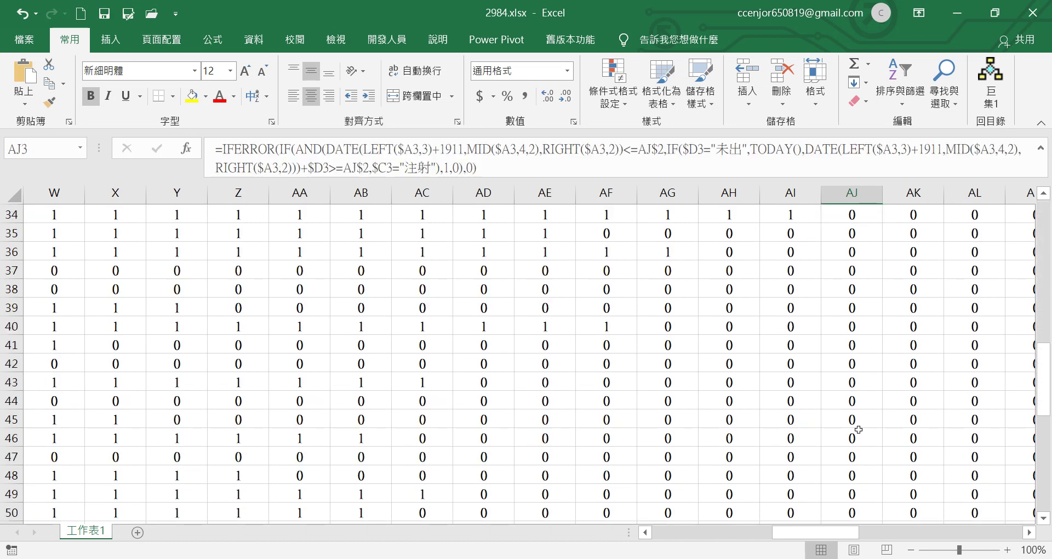
pyautogui.scroll(-8, 877, 399)
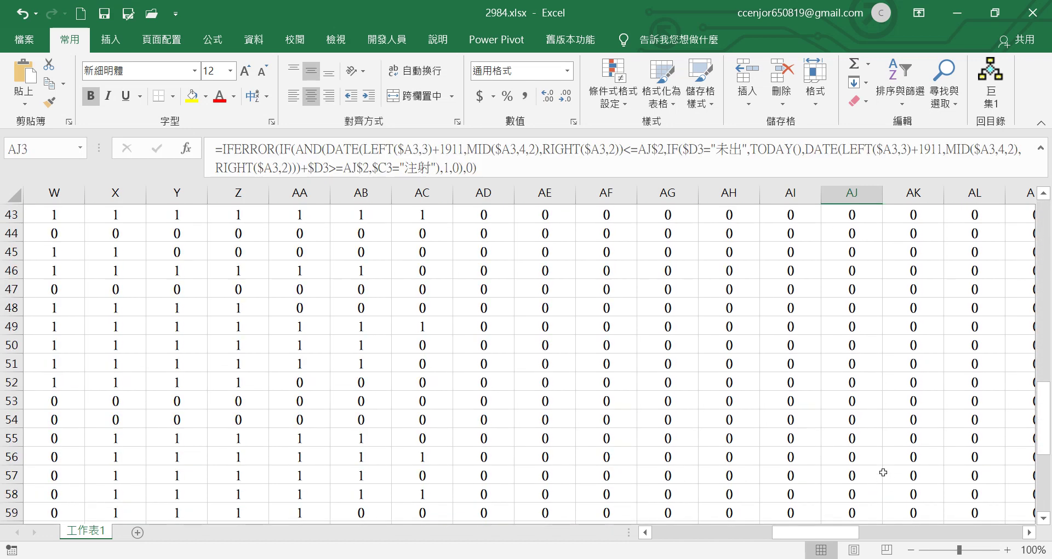
pyautogui.scroll(19, 877, 449)
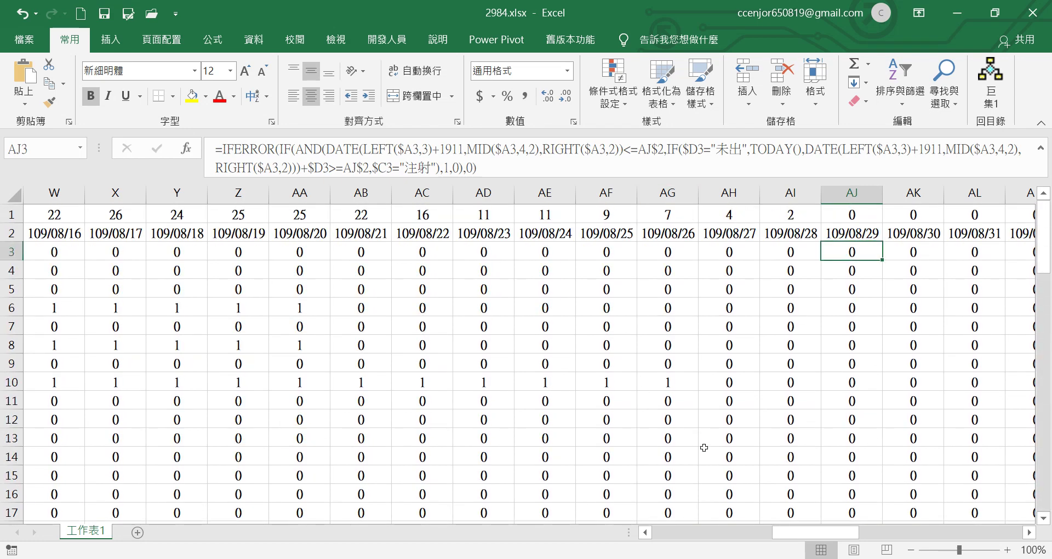
# Step: Fill the SUM formula of G1 across row 1 to column BP, the 109/09/30 column, and deselect the range
pyautogui.moveTo(817, 532); pyautogui.dragTo(697, 532)
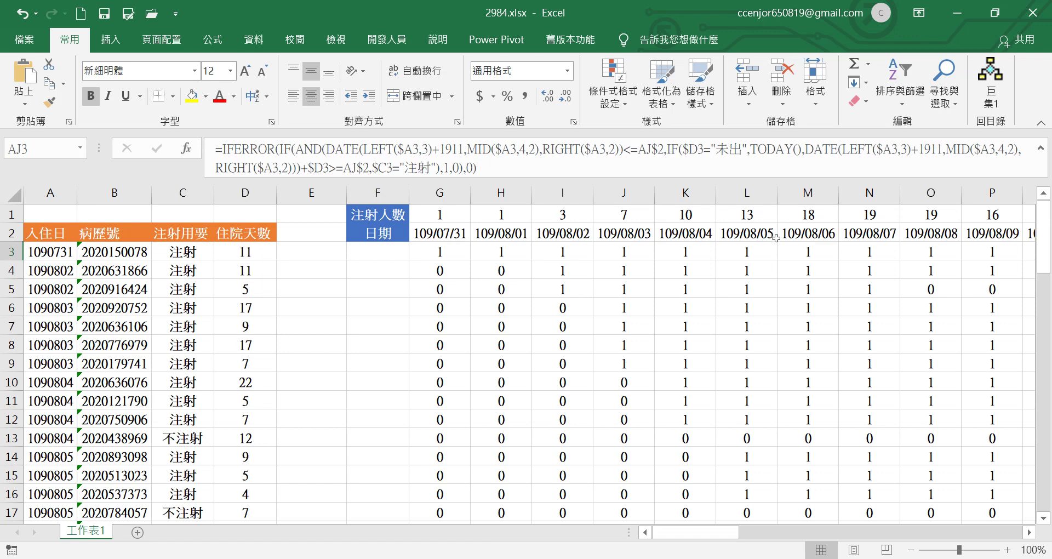
pyautogui.click(441, 215)
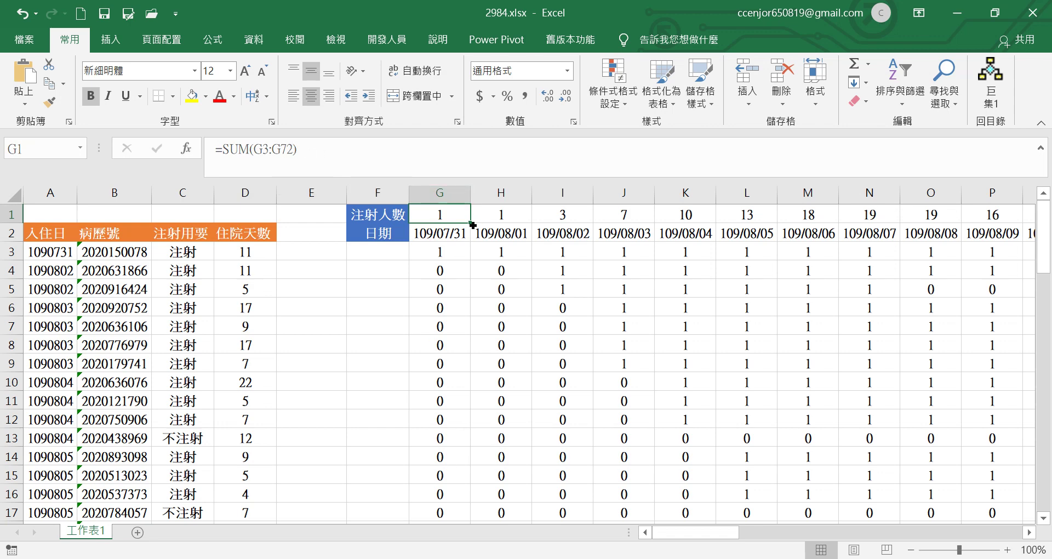
pyautogui.moveTo(473, 224); pyautogui.dragTo(942, 219)
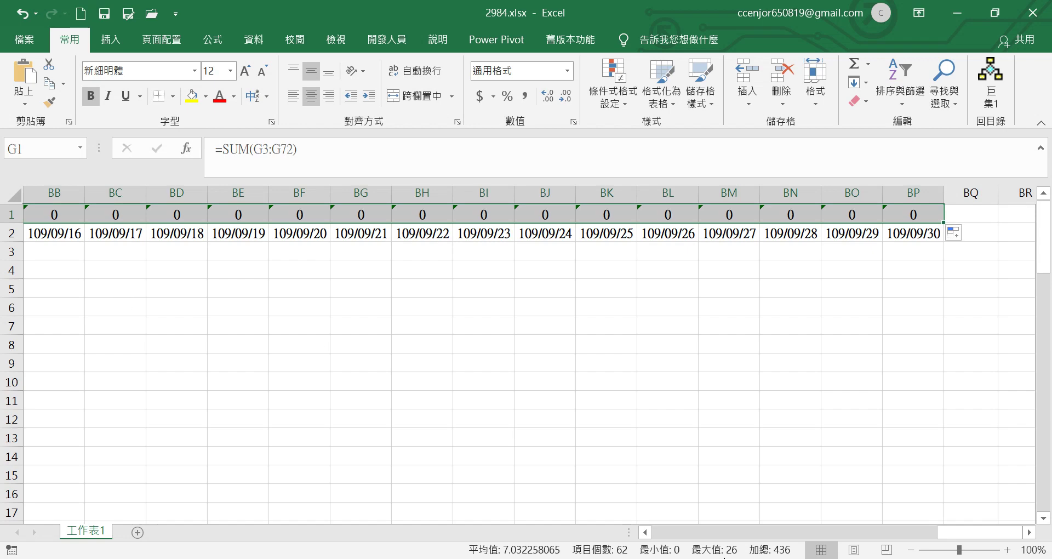
pyautogui.moveTo(981, 532); pyautogui.dragTo(677, 543)
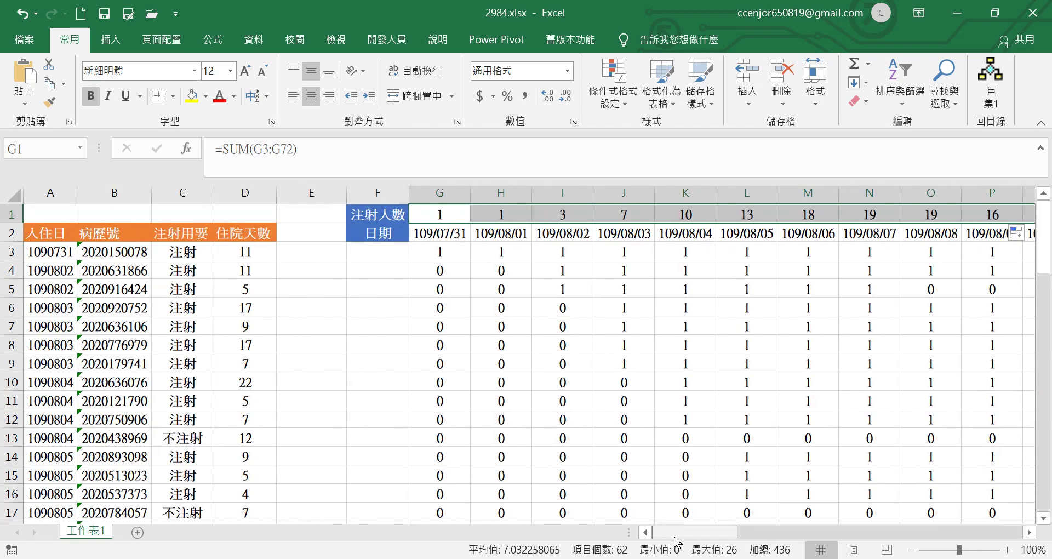
pyautogui.click(760, 293)
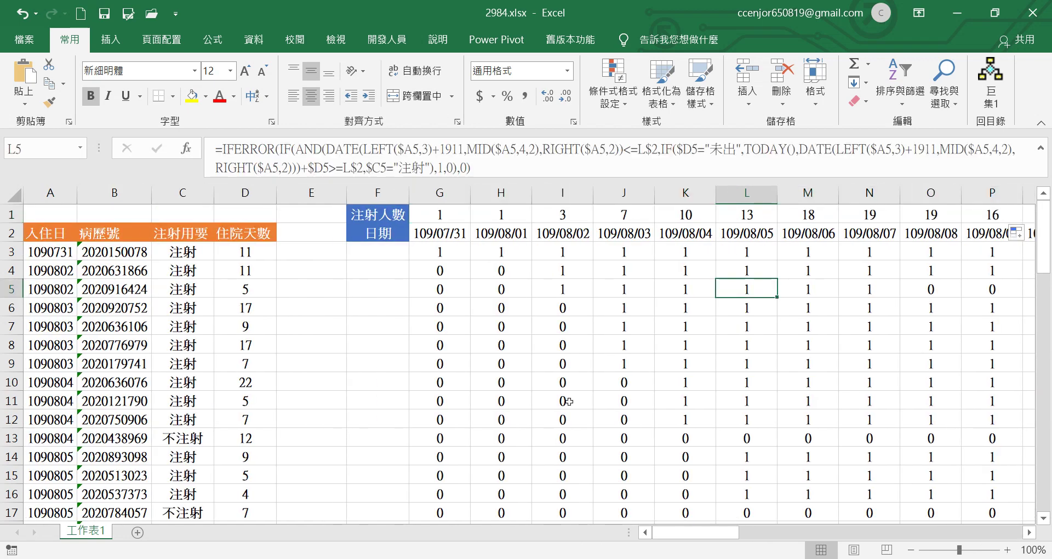